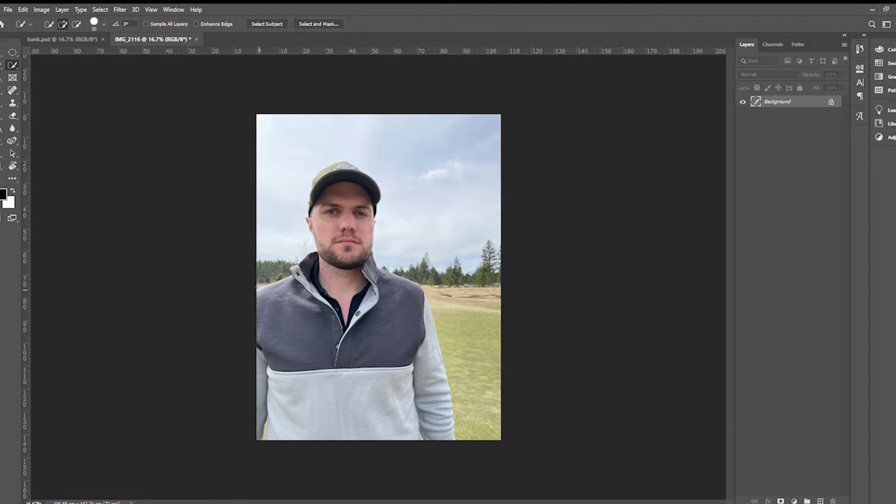
# Select the man, including his cap, face and pullover, with the Quick Selection tool
pyautogui.moveTo(259, 288)
pyautogui.mouseDown()
pyautogui.moveTo(286, 281)
pyautogui.moveTo(322, 293)
pyautogui.moveTo(313, 261)
pyautogui.moveTo(332, 218)
pyautogui.moveTo(311, 213)
pyautogui.moveTo(329, 174)
pyautogui.mouseUp()
pyautogui.hotkey('ctrl', 'd')
pyautogui.moveTo(261, 293)
pyautogui.mouseDown()
pyautogui.moveTo(298, 283)
pyautogui.moveTo(333, 235)
pyautogui.moveTo(367, 264)
pyautogui.moveTo(370, 179)
pyautogui.moveTo(308, 256)
pyautogui.moveTo(397, 294)
pyautogui.moveTo(368, 322)
pyautogui.moveTo(420, 355)
pyautogui.mouseUp()
pyautogui.moveTo(430, 422)
pyautogui.mouseDown()
pyautogui.moveTo(408, 367)
pyautogui.moveTo(373, 366)
pyautogui.moveTo(327, 390)
pyautogui.moveTo(269, 347)
pyautogui.mouseUp()
pyautogui.hotkey('ctrl', 'j')
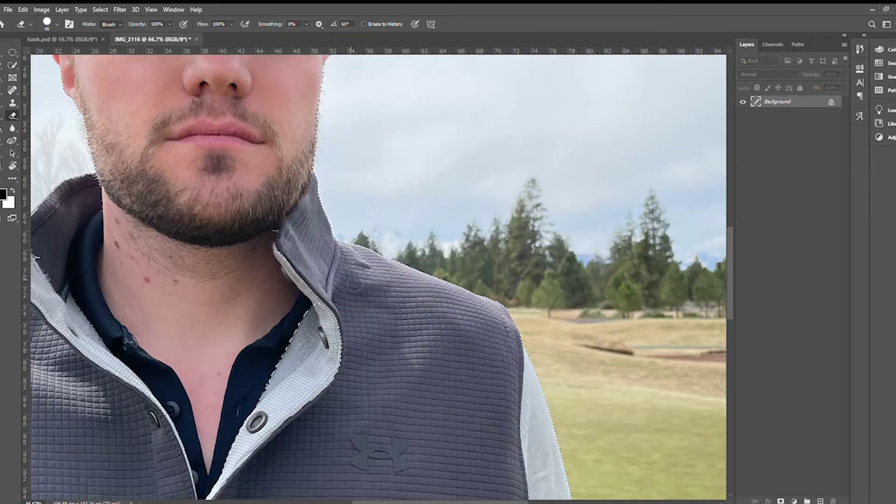
# Set Quick Selection to subtract mode for refining the edges and copy the selected man onto a new layer
pyautogui.click(13, 65)
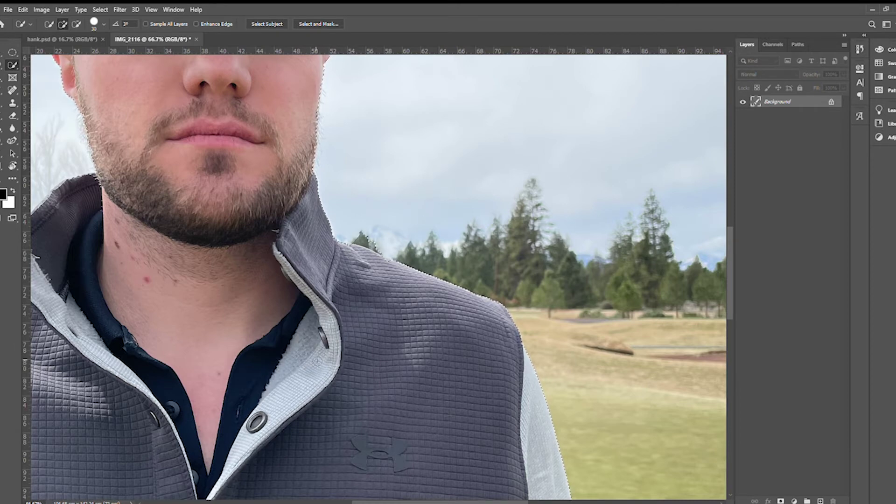
pyautogui.hotkey('ctrl', '-')
pyautogui.hotkey('ctrl', '-')
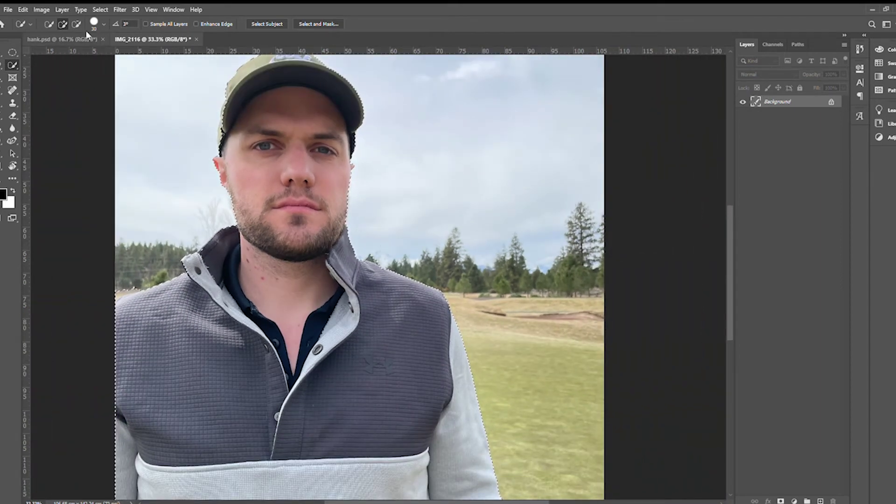
pyautogui.press('alt')
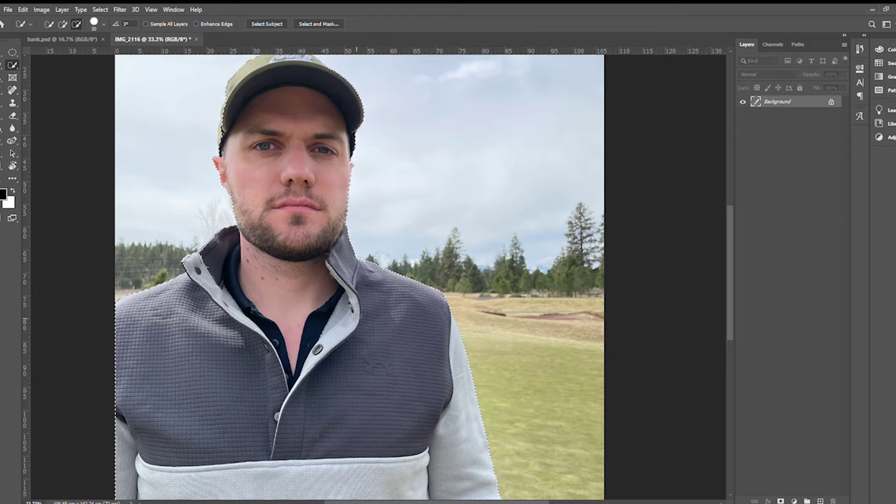
pyautogui.scroll(-3, 472, 310)
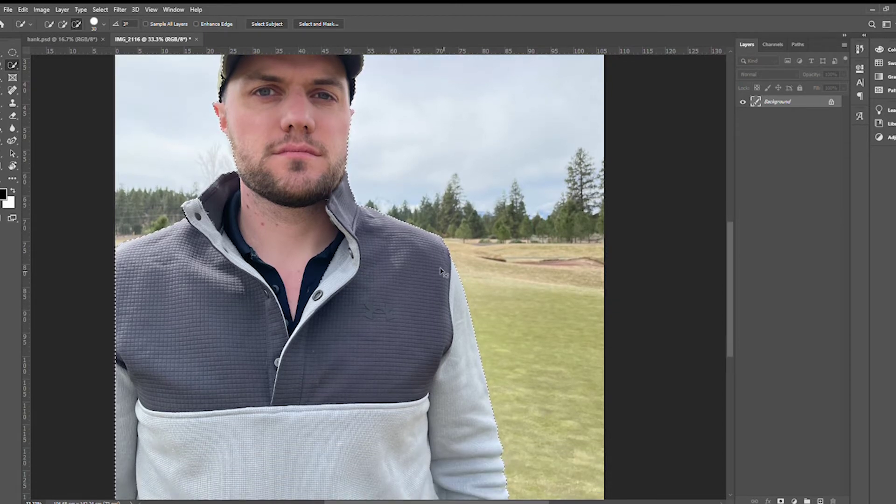
pyautogui.hotkey('ctrl', 'j')
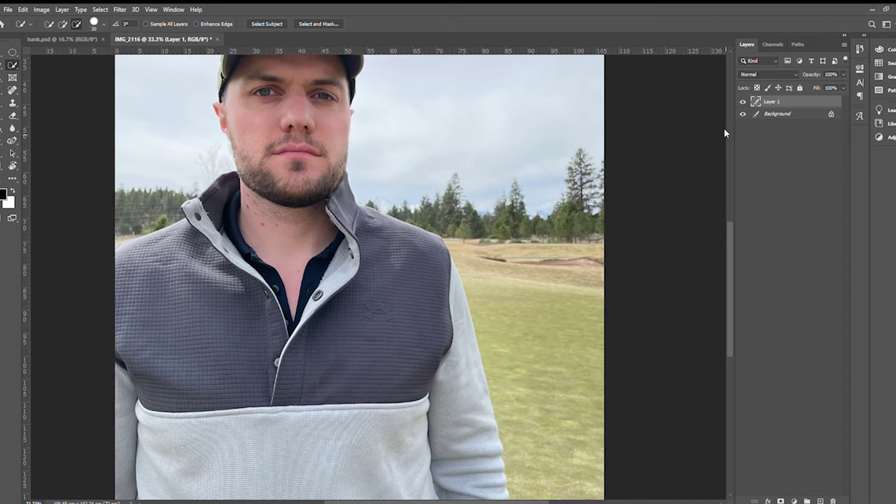
# Toggle the visibility of the Background and Layer 1 to examine the man's cutout against the original photo
pyautogui.click(742, 114)
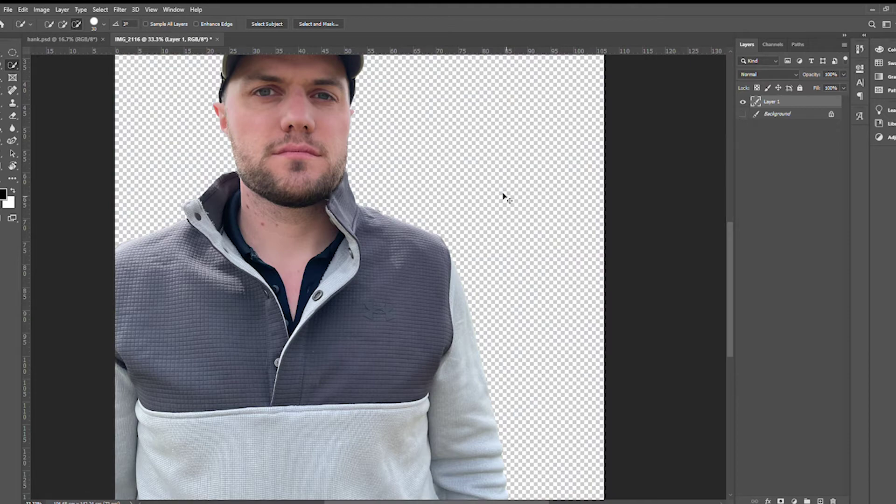
pyautogui.hotkey('ctrl', '-')
pyautogui.hotkey('ctrl', '-')
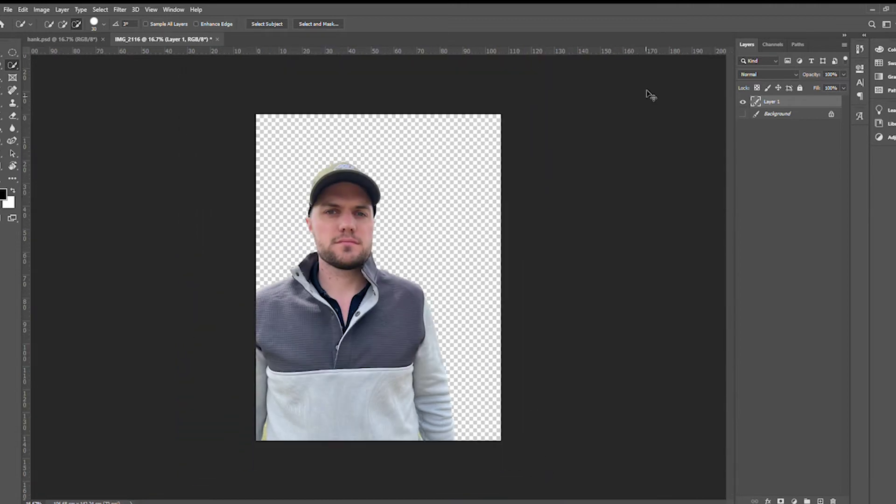
pyautogui.click(742, 113)
pyautogui.click(743, 103)
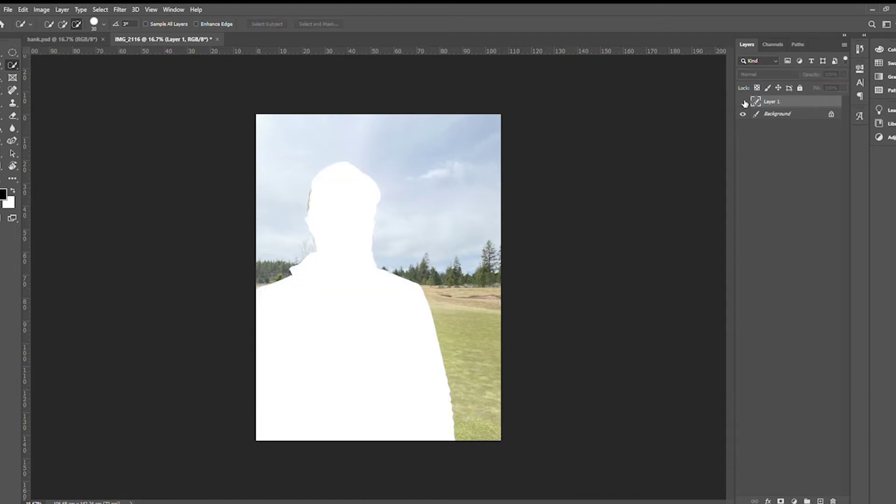
pyautogui.click(743, 102)
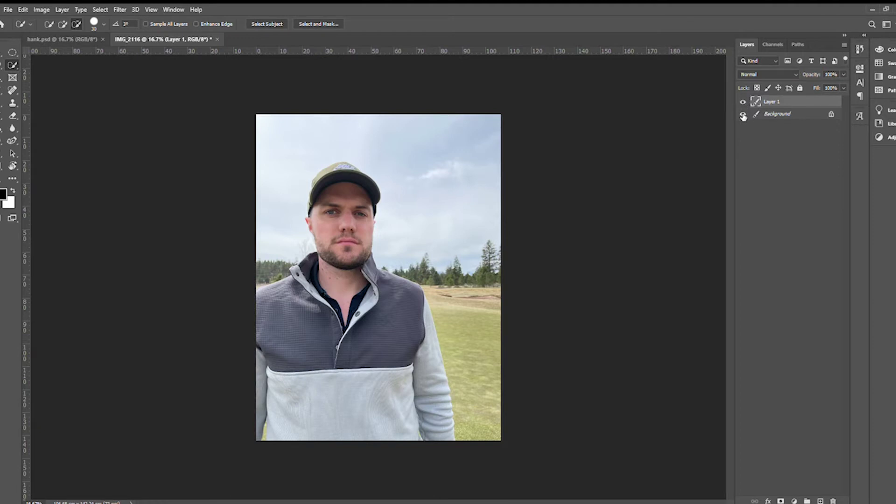
pyautogui.click(743, 114)
pyautogui.click(743, 114)
# Draw an unfilled rectangle of about 3030 x 4021 px over the whole photo and start a text area inside it
pyautogui.click(13, 166)
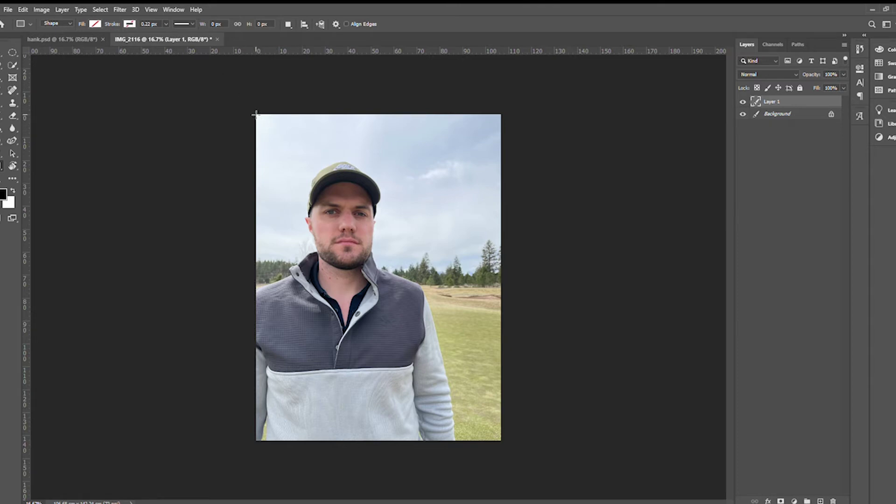
pyautogui.moveTo(256, 114); pyautogui.dragTo(501, 440)
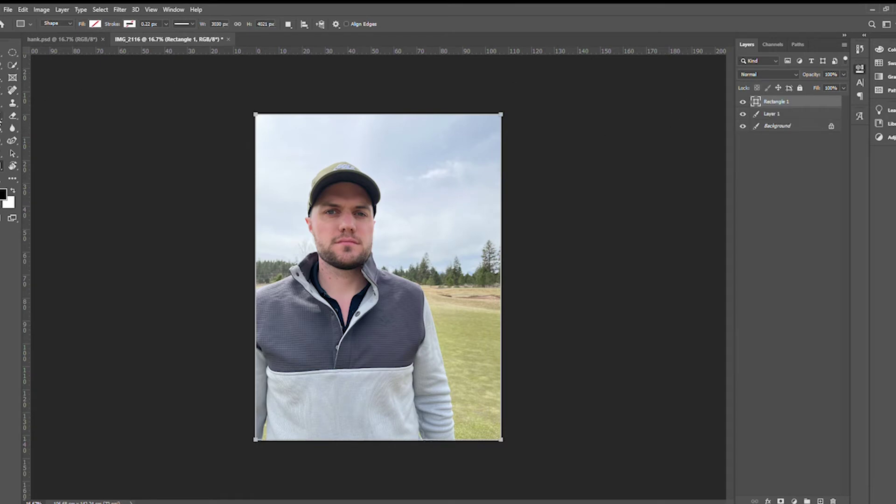
pyautogui.press('t')
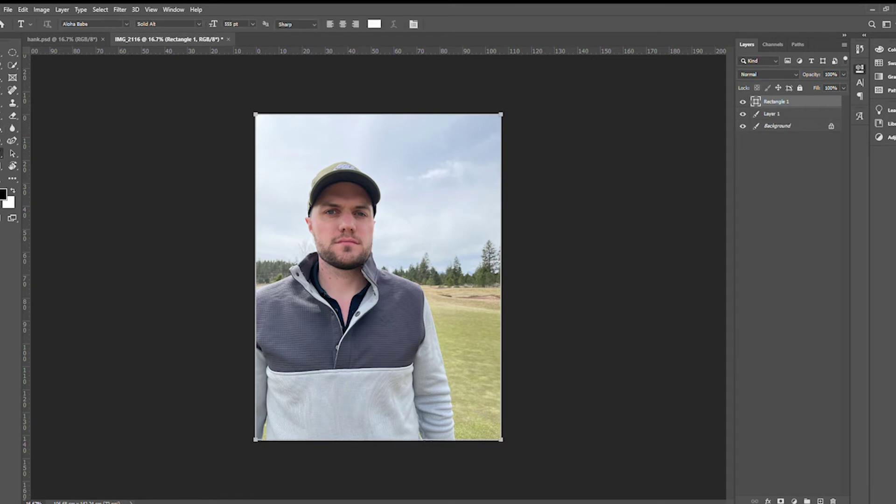
pyautogui.click(296, 155)
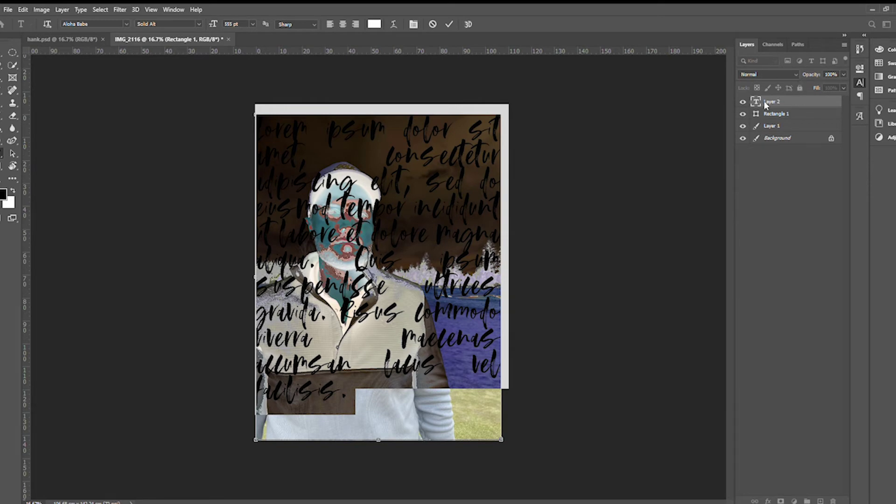
# Replace the placeholder text with the "What a man, what a man" lyrics and remove the line breaks so the words fill the frame
pyautogui.press('Down')
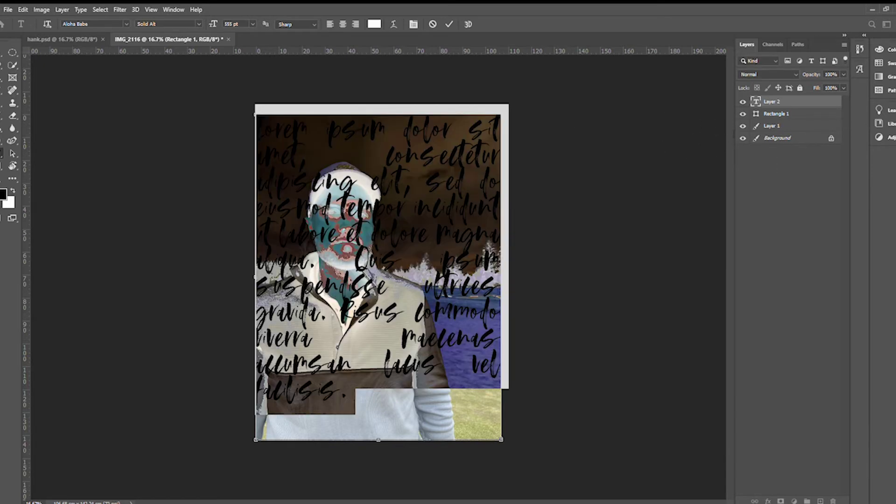
pyautogui.click(743, 138)
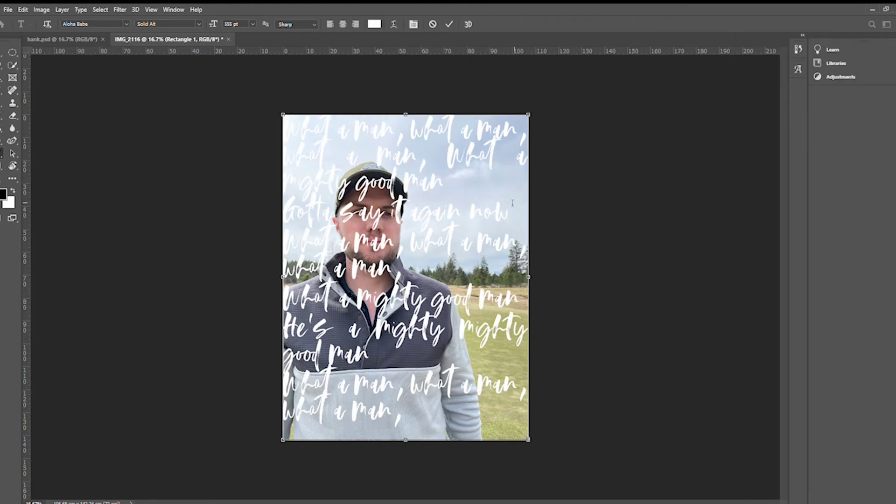
pyautogui.press('BackSpace')
pyautogui.click(471, 238)
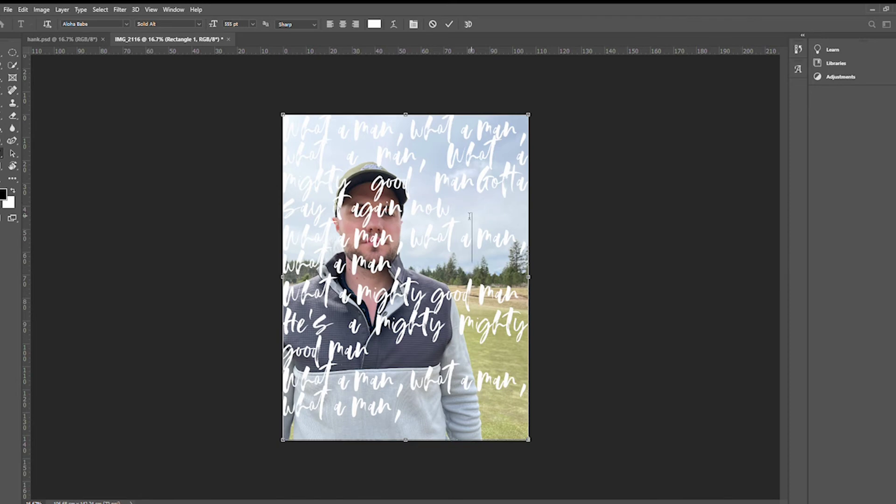
pyautogui.click(464, 216)
pyautogui.press('Delete')
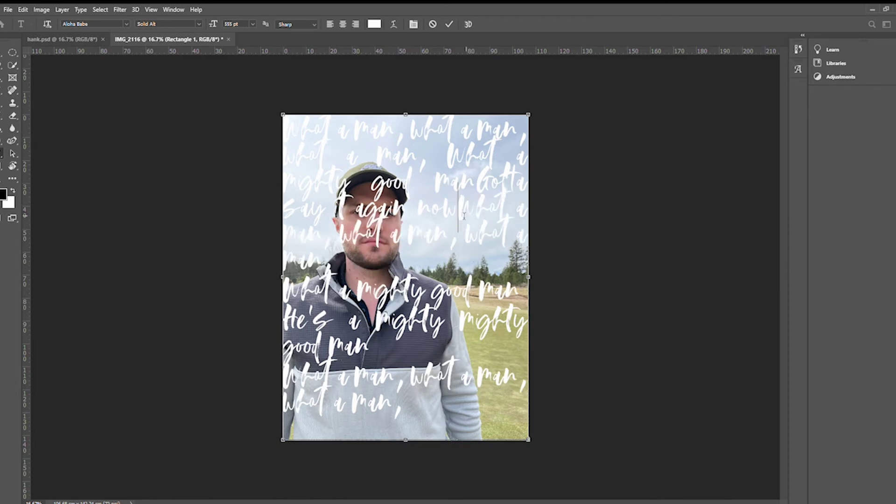
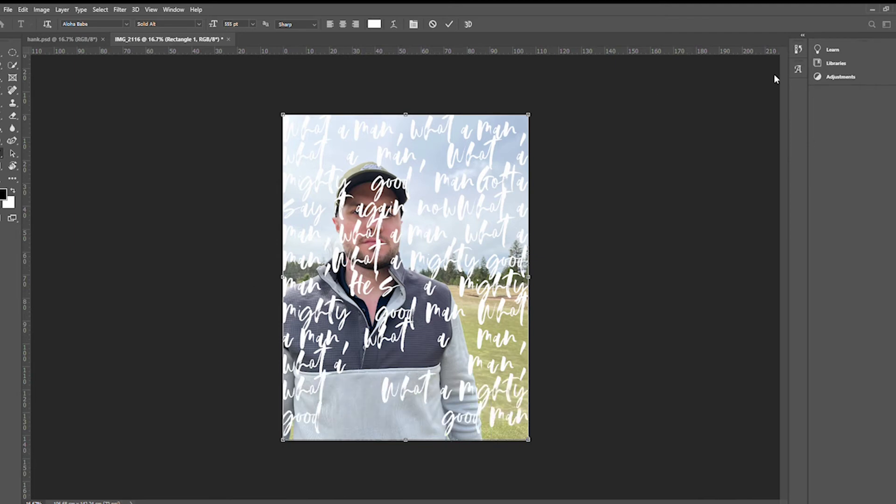
pyautogui.click(681, 148)
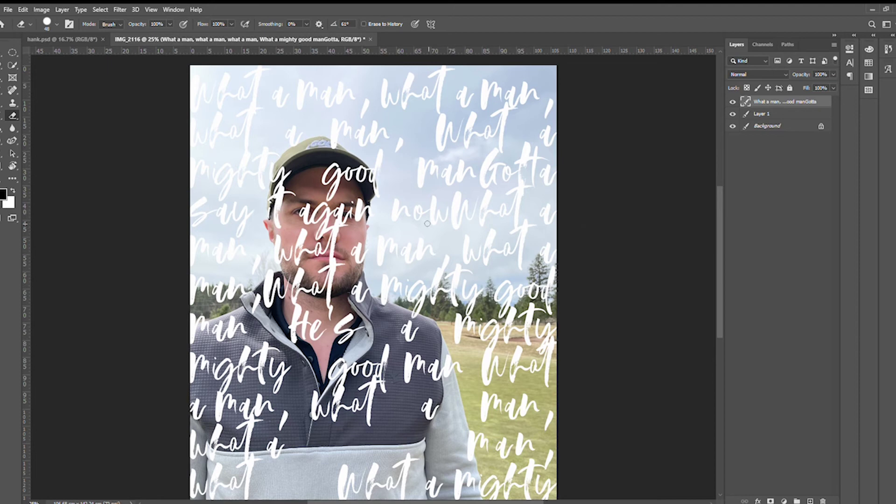
# Move the lyrics layer beneath the man's cutout on Layer 1 and set its opacity to 80%
pyautogui.click(762, 114)
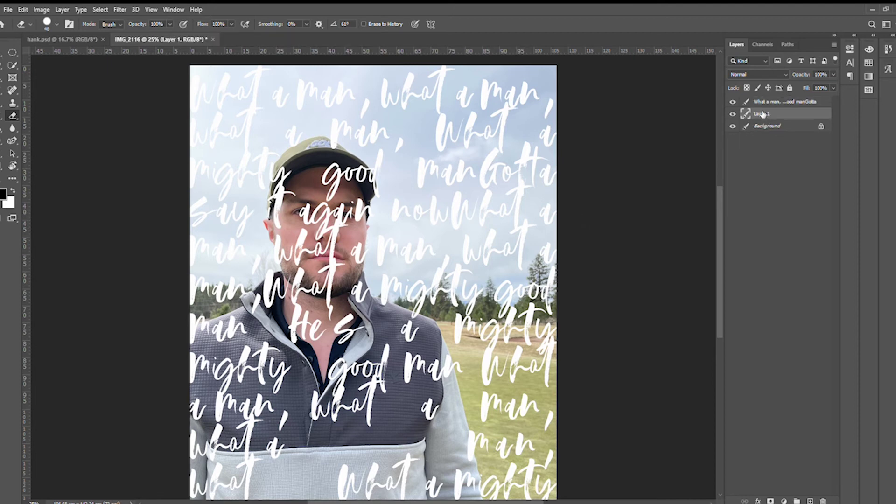
pyautogui.click(733, 127)
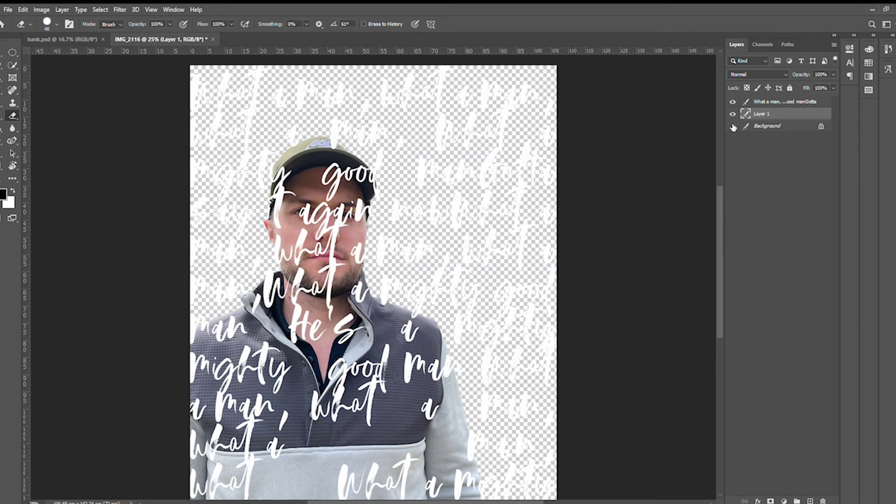
pyautogui.click(732, 127)
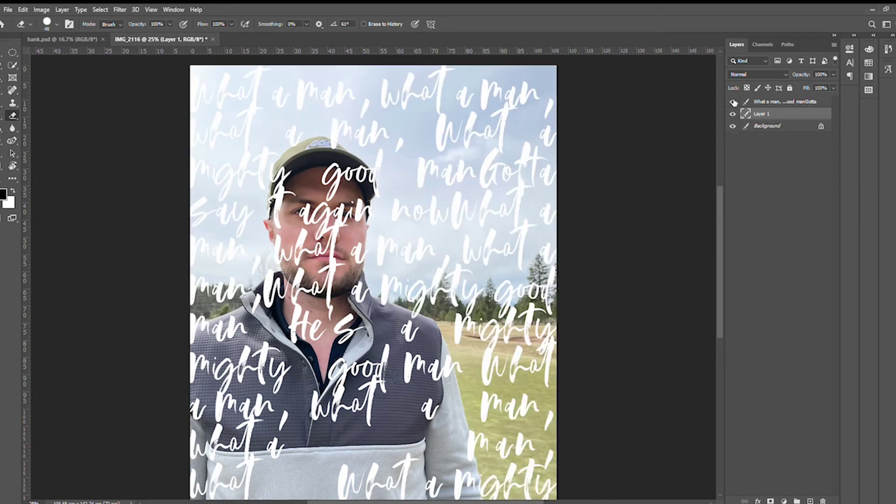
pyautogui.click(772, 102)
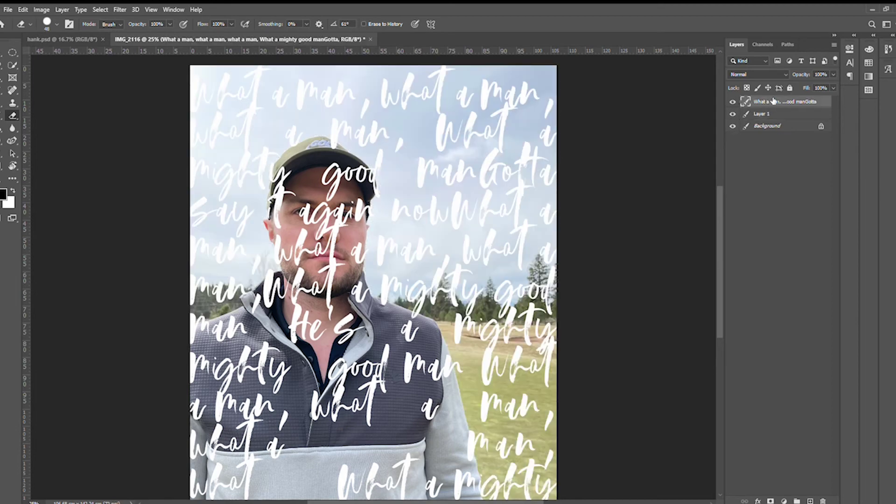
pyautogui.moveTo(773, 100); pyautogui.dragTo(773, 119)
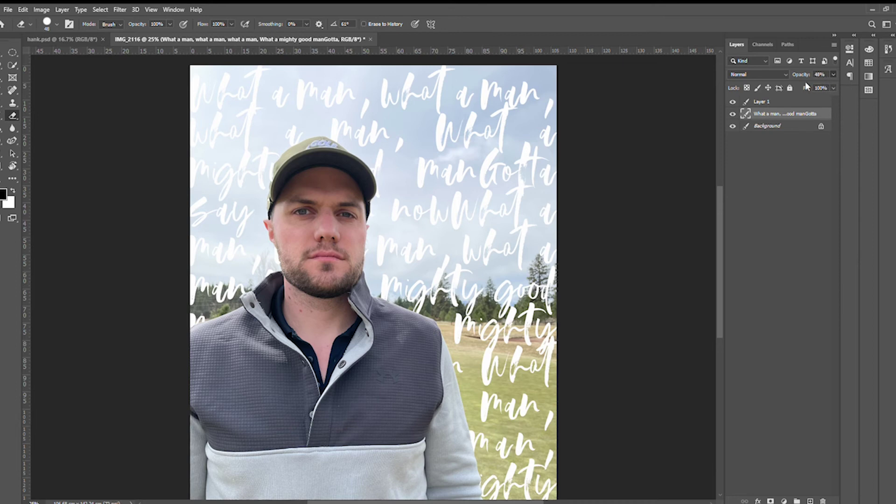
pyautogui.moveTo(794, 81); pyautogui.dragTo(820, 84)
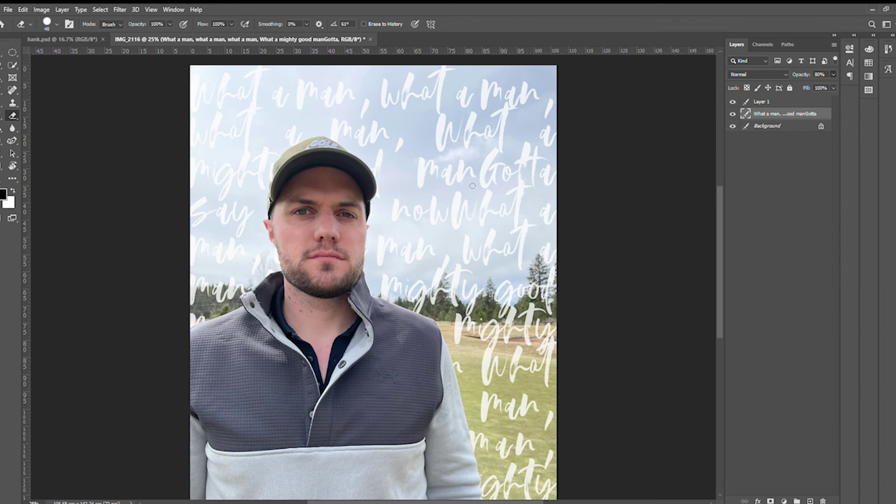
pyautogui.click(751, 156)
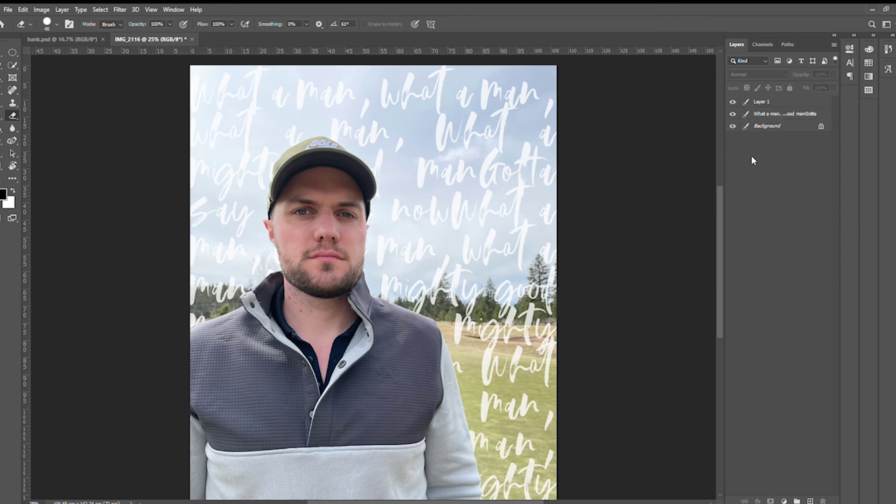